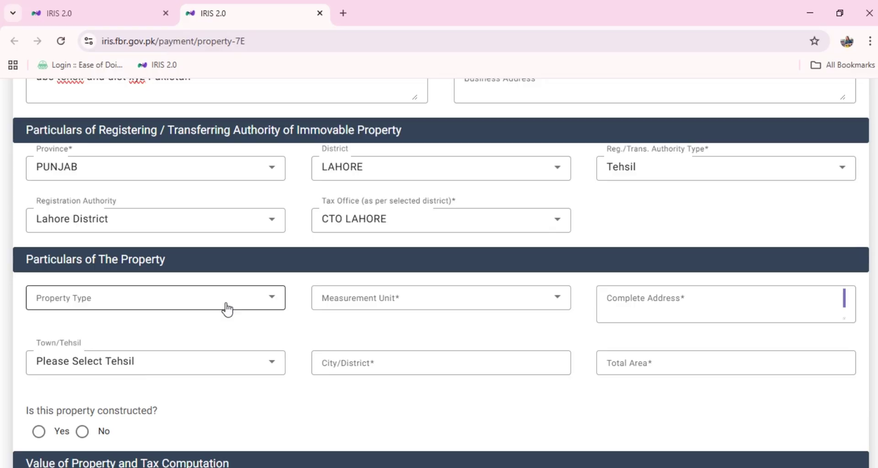
Set the property type to Residential Property, the unit to Marla, and the address to 'xyz tahsil and dist Lahore'
left_click(227, 306)
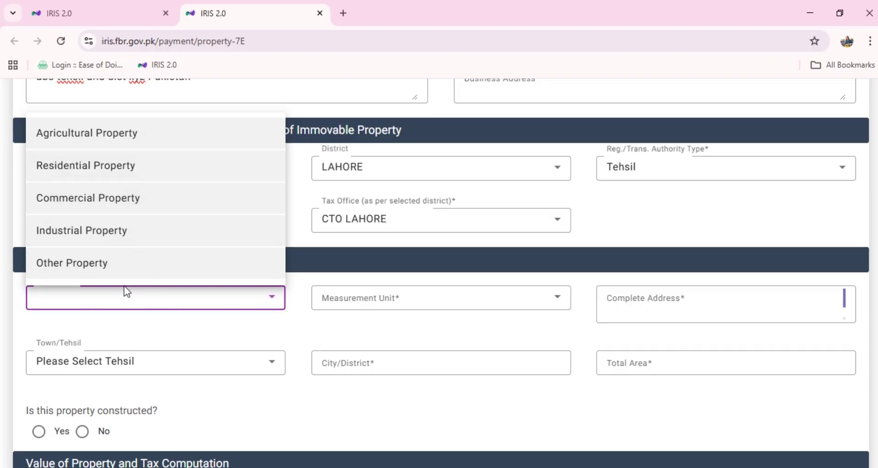
left_click(123, 166)
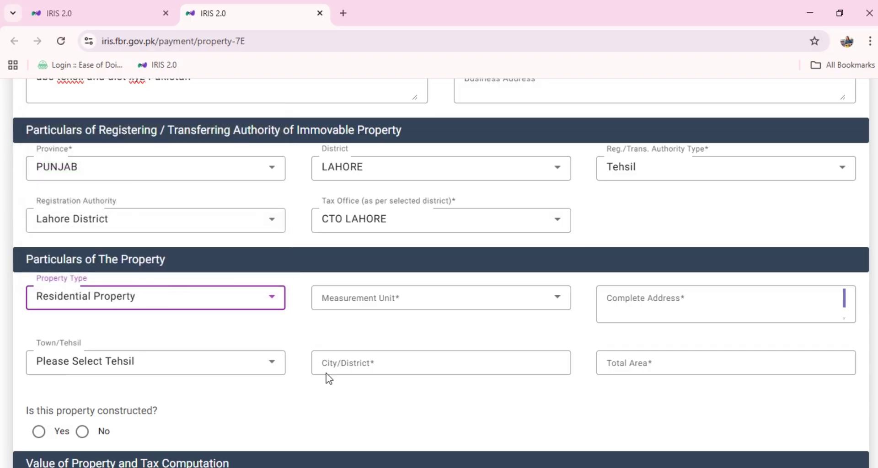
left_click(392, 300)
scroll(392, 243, "down", 1)
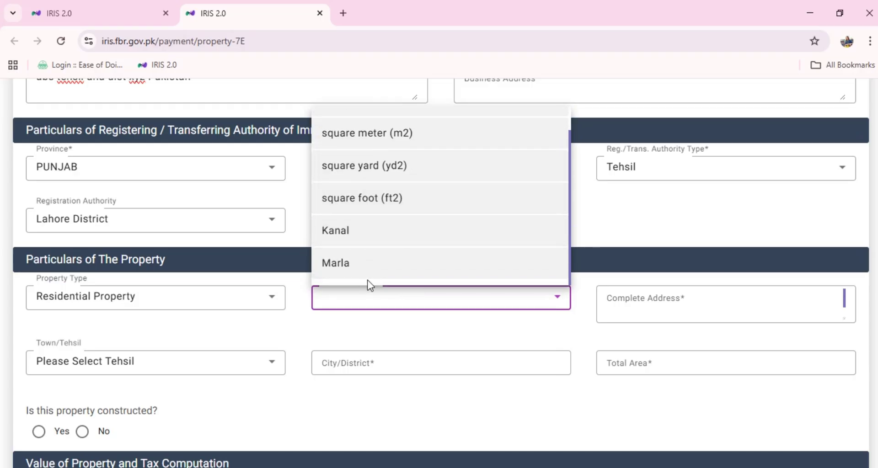
left_click(364, 270)
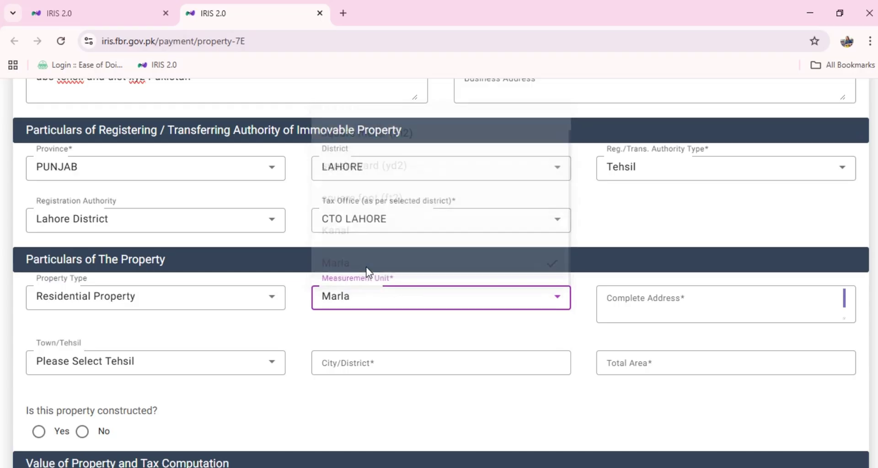
left_click(640, 304)
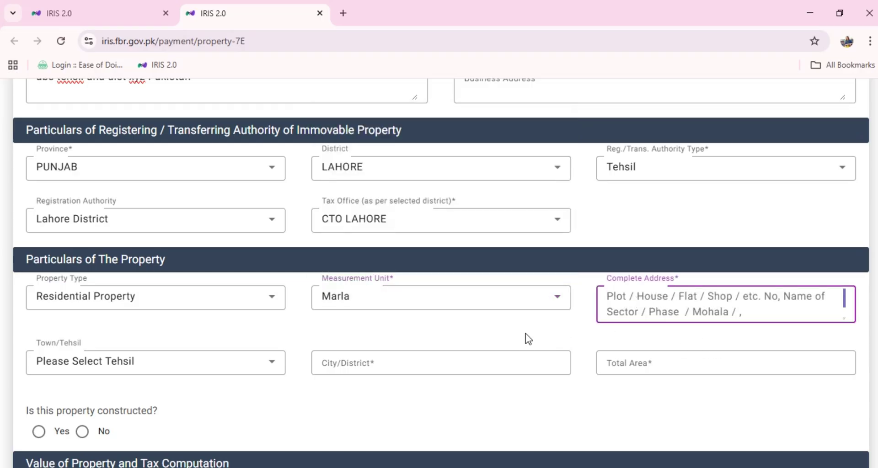
type("xyz")
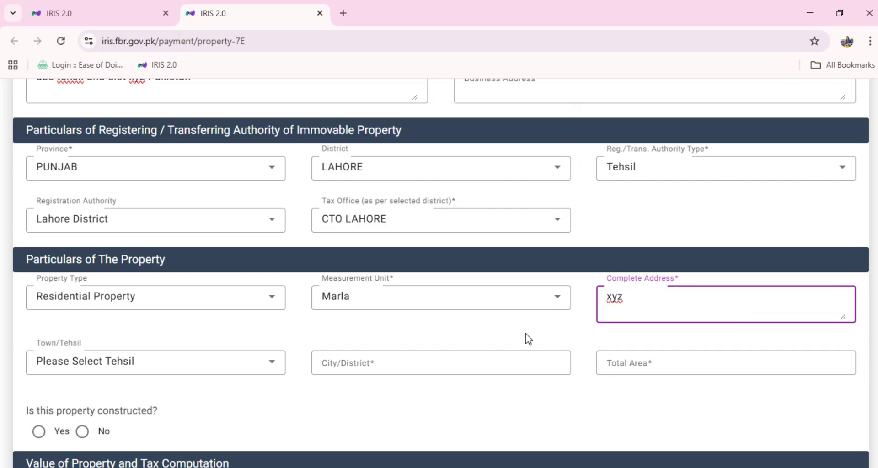
type(" tahsil and dist")
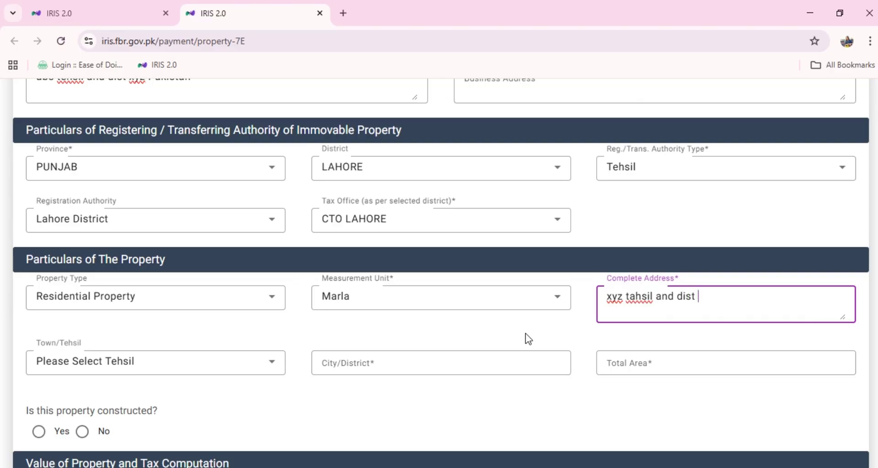
type(" Lahore")
left_click(590, 341)
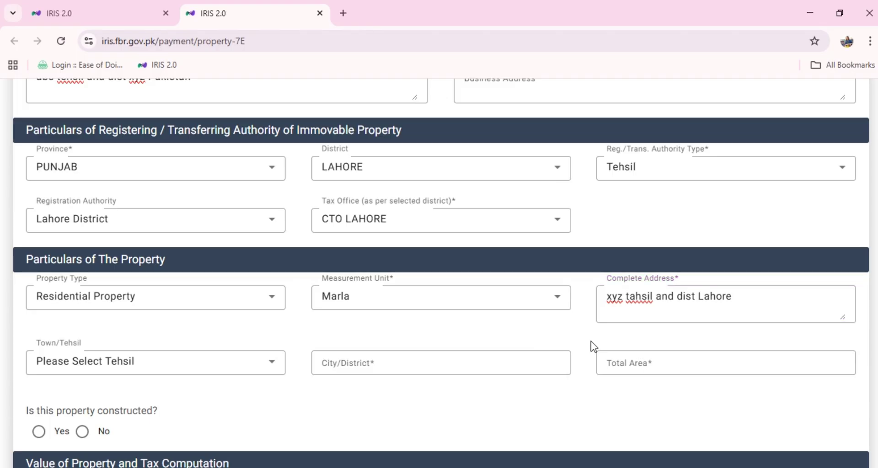
Search the Town/Tehsil list for 'lahore' and pick Lahore Wahgah Town
left_click(168, 372)
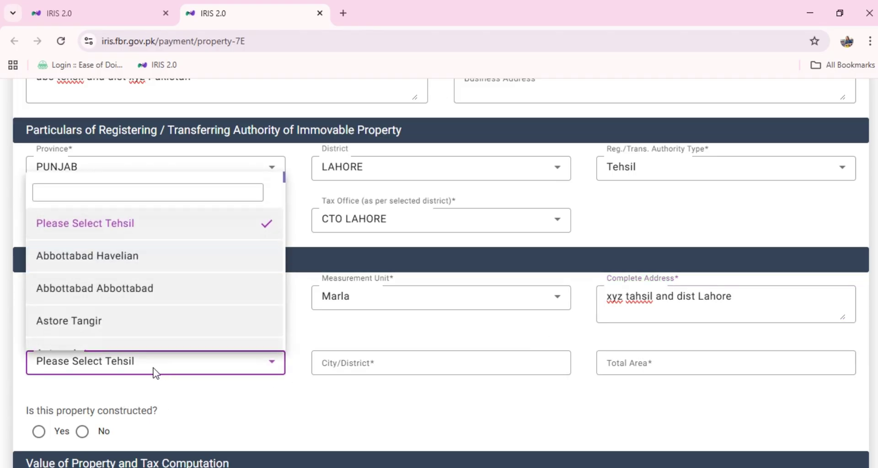
left_click(164, 194)
type("lah")
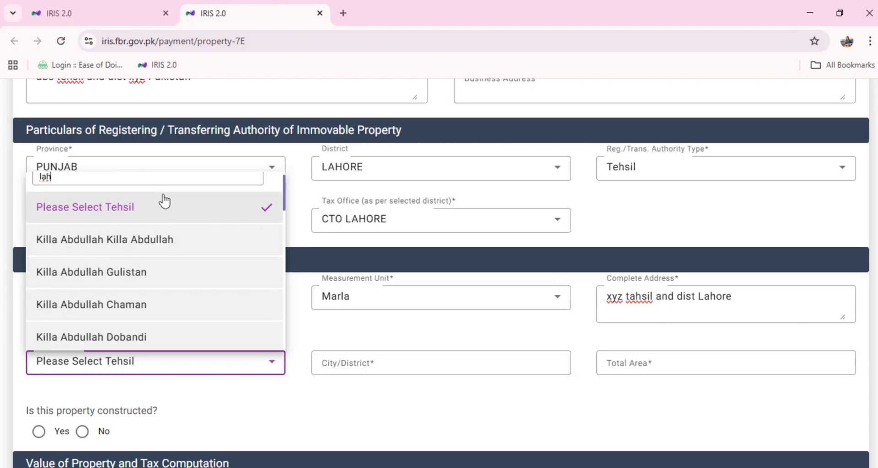
type("ore")
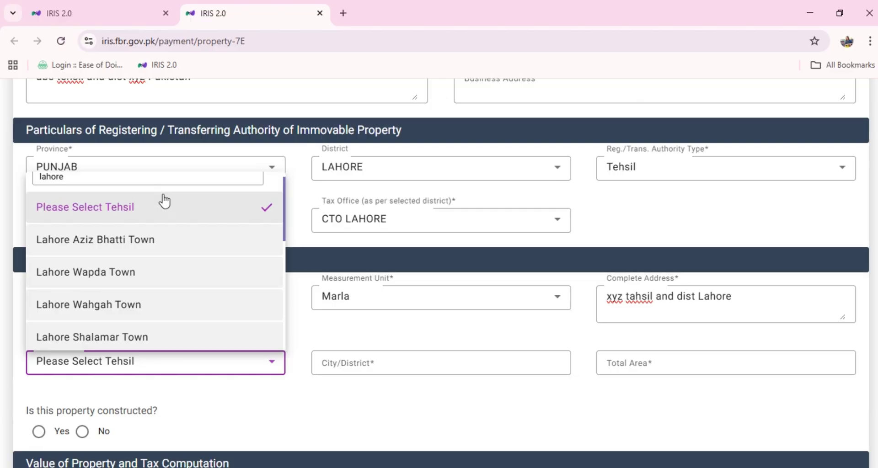
left_click(153, 306)
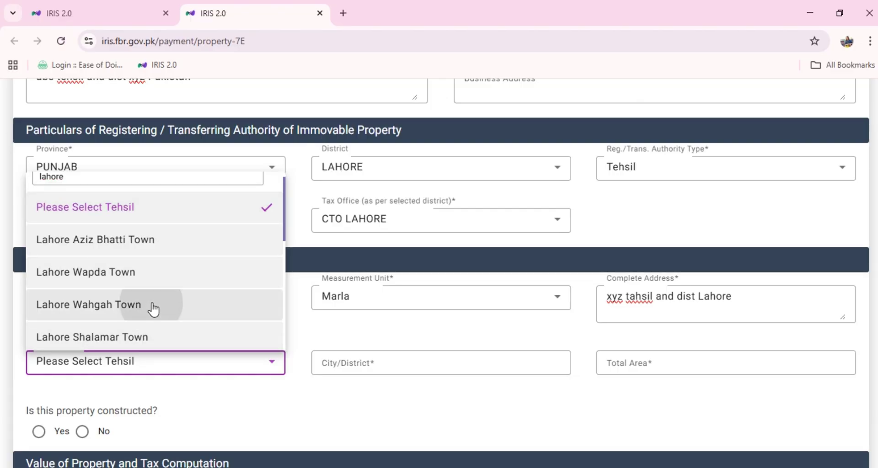
left_click(268, 333)
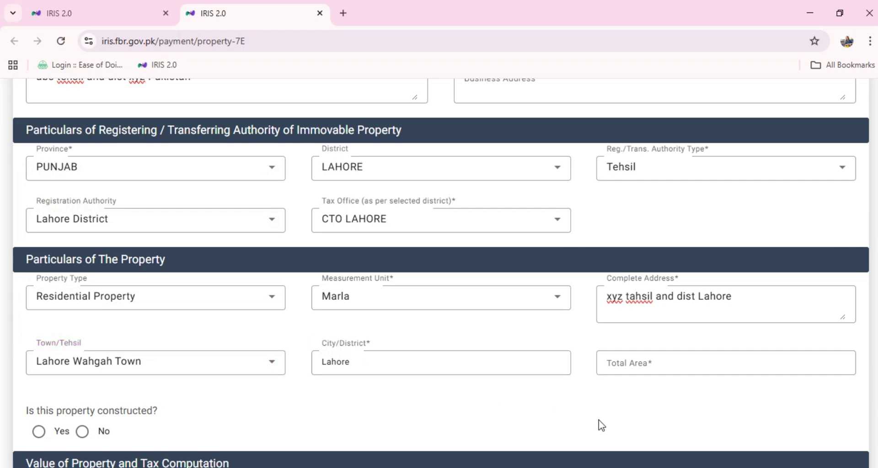
Enter a total area of 10 for the property
scroll(601, 424, "down", 1)
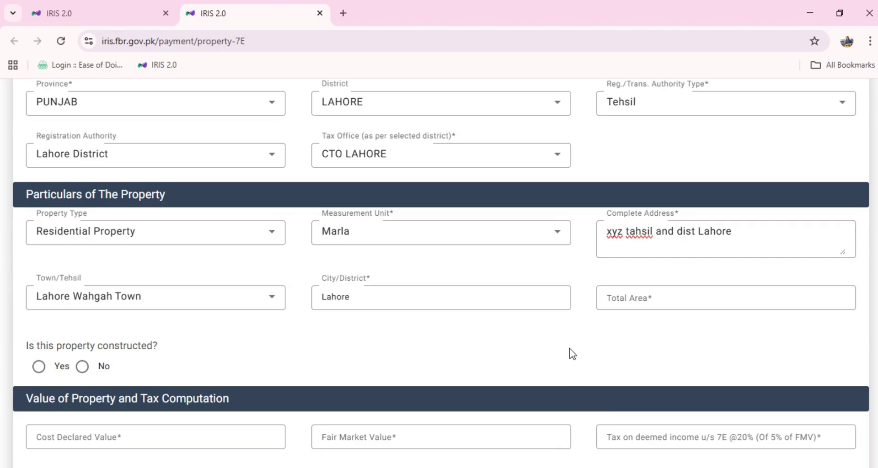
left_click(625, 303)
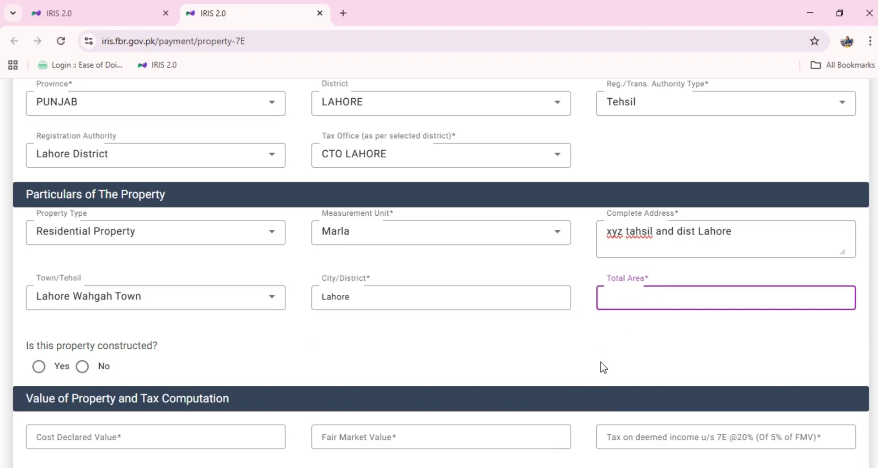
type("10")
left_click(576, 350)
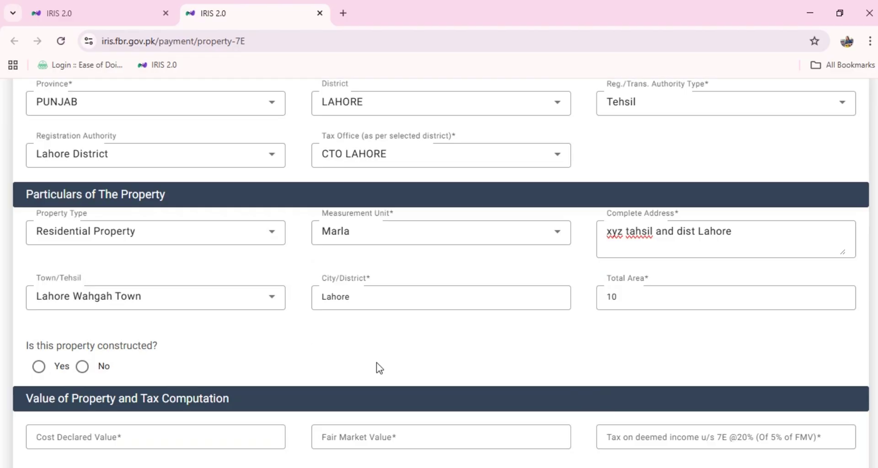
Briefly mark the property constructed with covered area 8, then switch it to not constructed
scroll(379, 367, "down", 1)
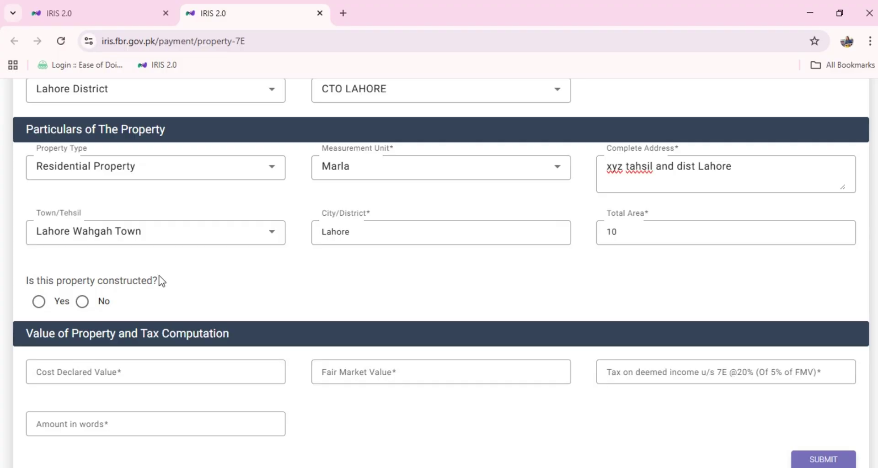
left_click(39, 304)
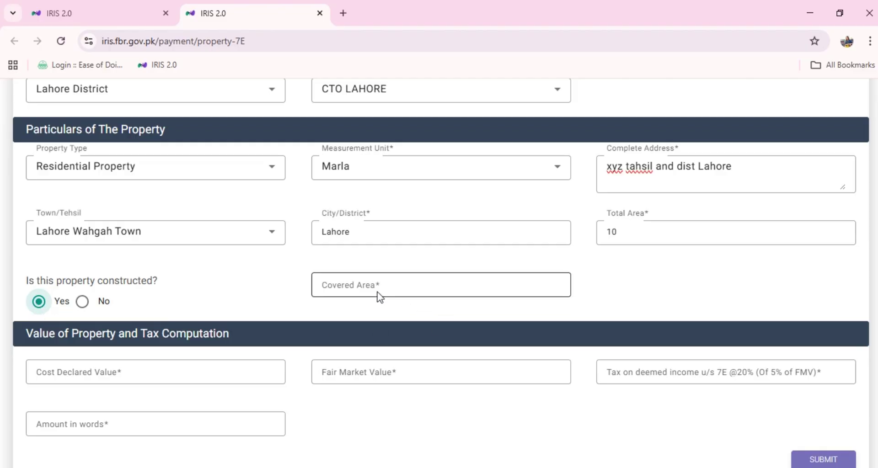
left_click(338, 286)
type("8")
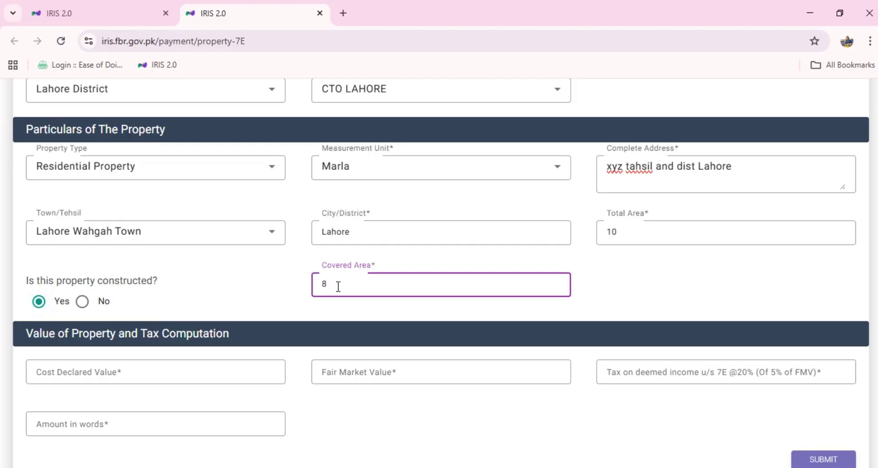
left_click(252, 295)
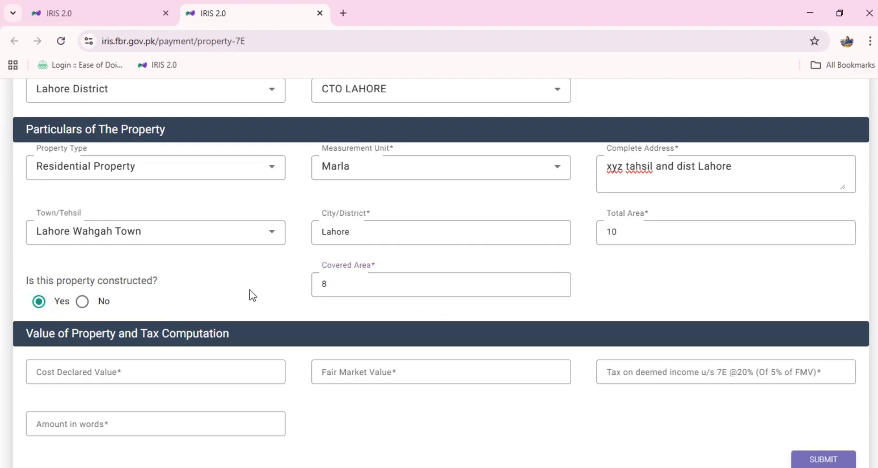
left_click(80, 305)
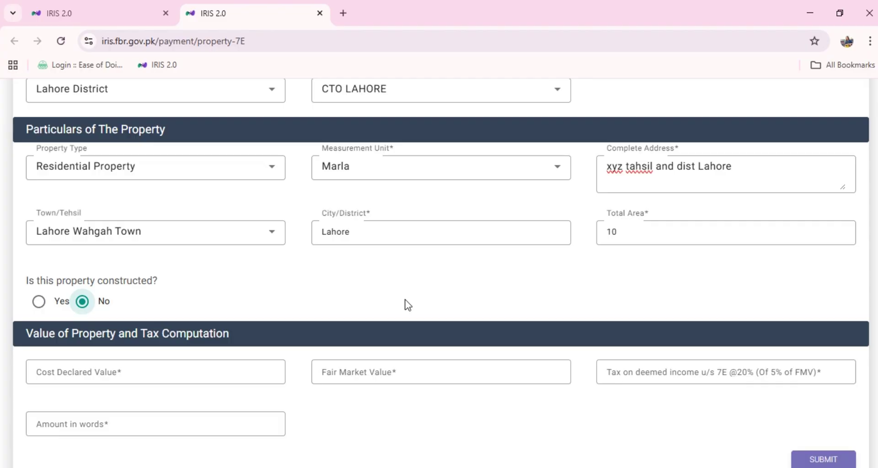
scroll(408, 305, "down", 1)
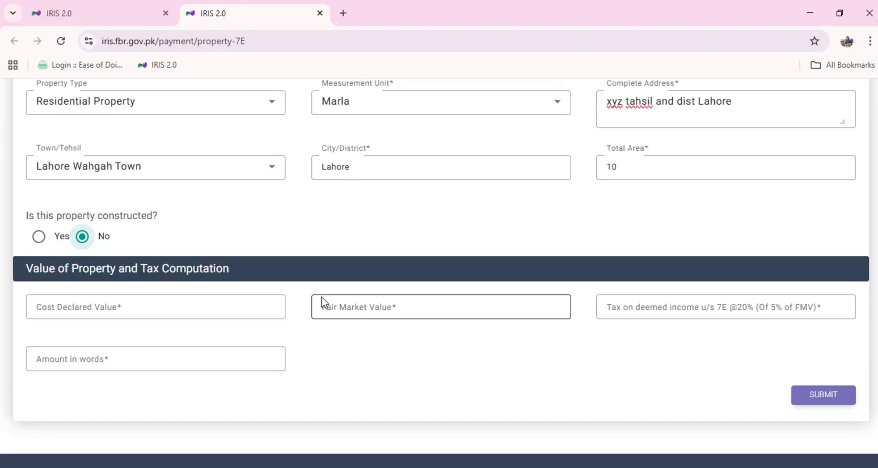
Place the cursor in the Cost Declared Value field of the tax computation section
left_click(148, 311)
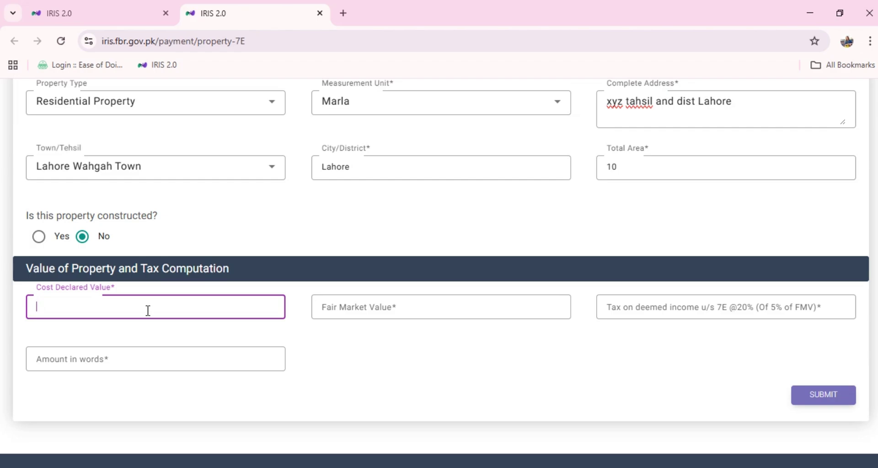
Enter 10000 as both cost declared value and fair market value, then submit the 7E form
type("10000")
left_click(319, 337)
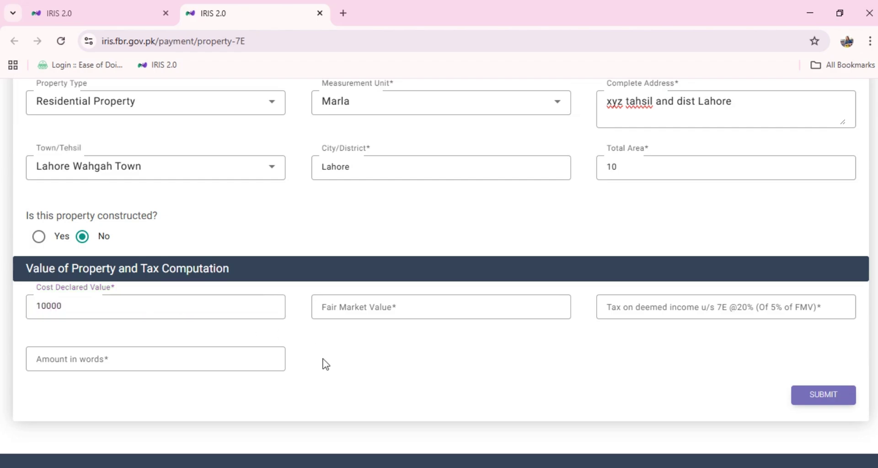
left_click(339, 302)
type("1000")
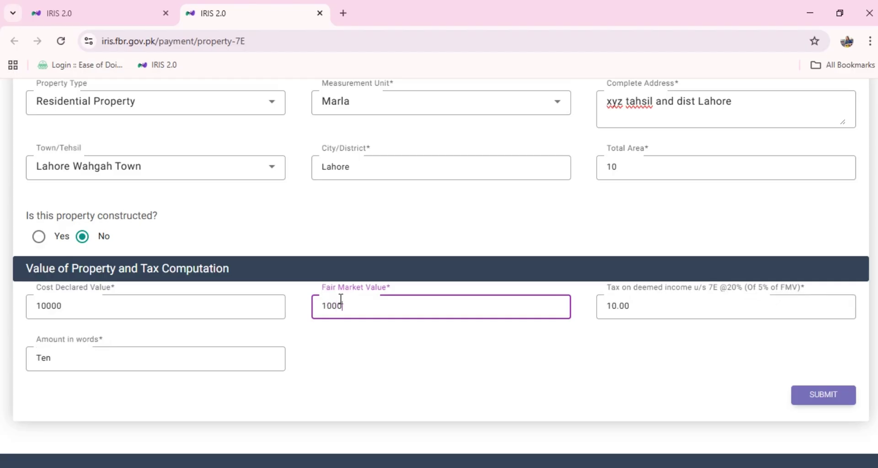
type("0")
left_click(451, 372)
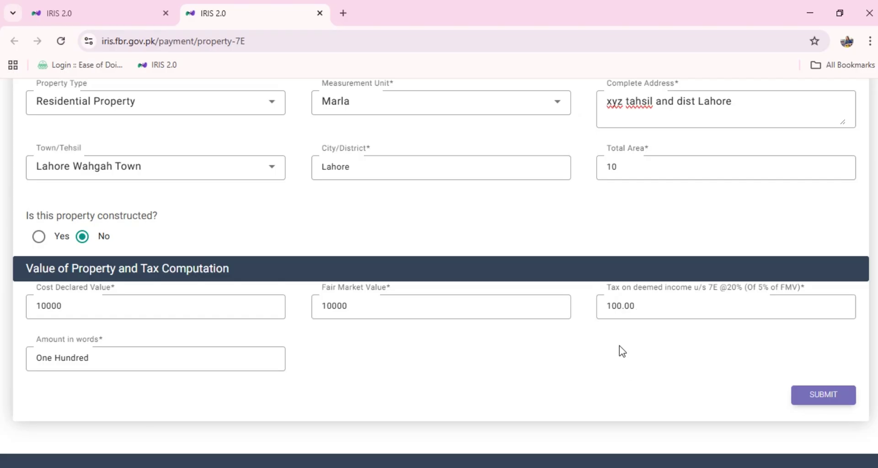
left_click(823, 396)
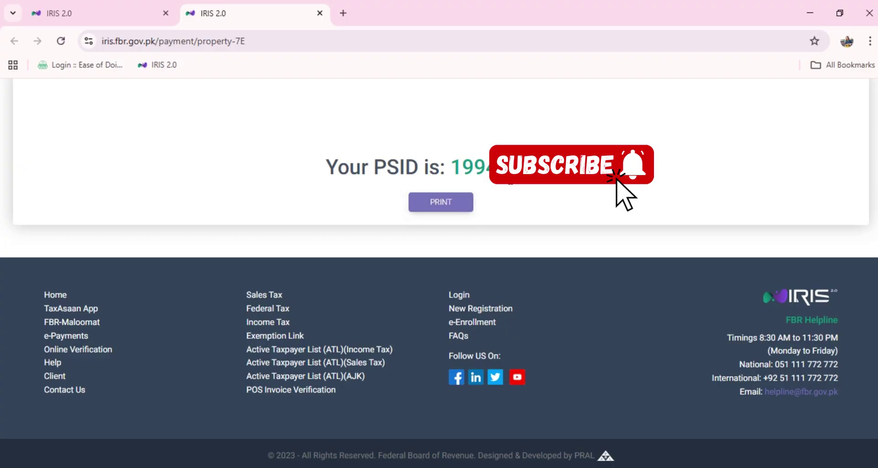
Print the PSID payment slip, copy the PSID from the PDF, and return to the browser
left_click(436, 206)
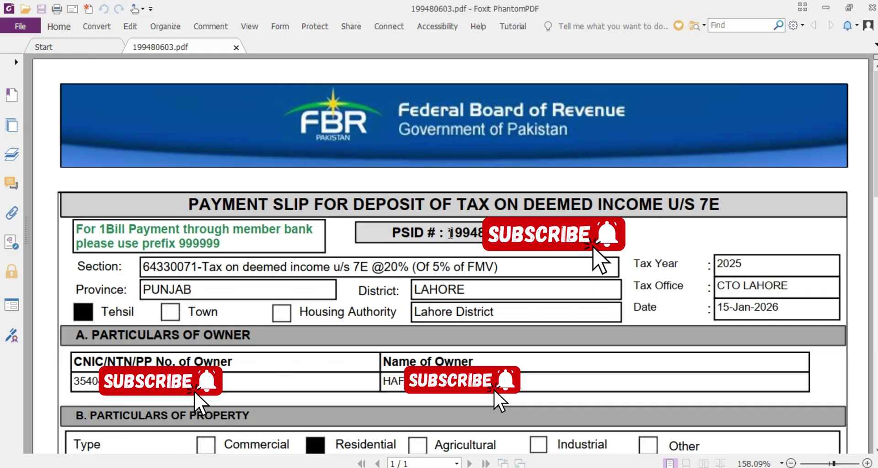
left_click_drag(447, 233, 483, 233)
right_click(488, 250)
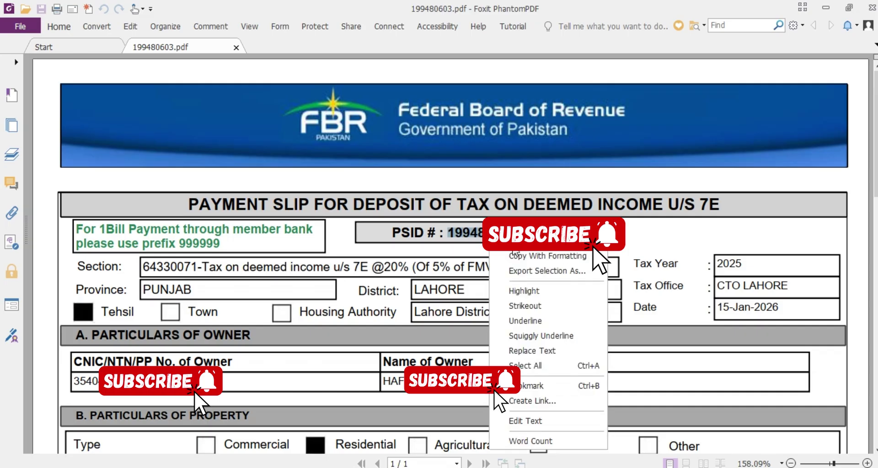
left_click(528, 242)
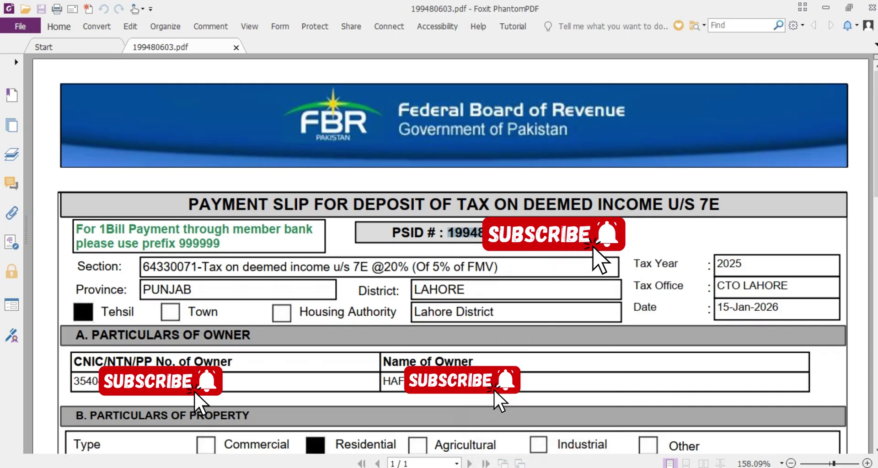
key("alt+Tab")
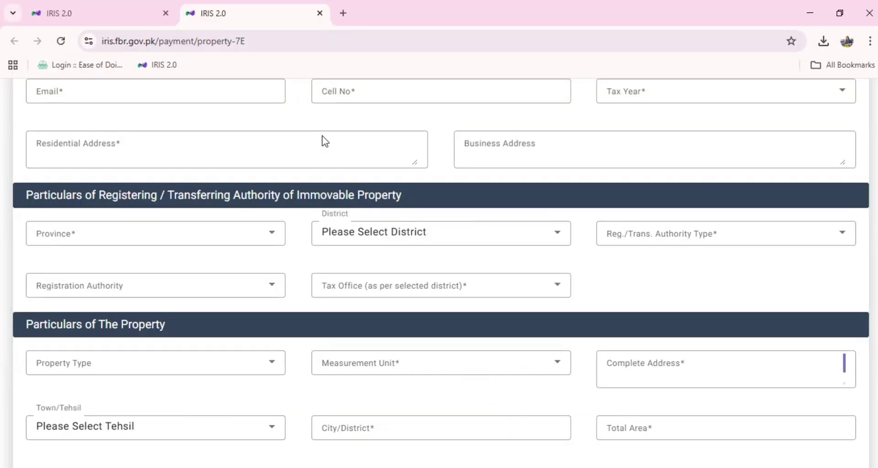
Search for the new PSID to check its status
scroll(333, 285, "up", 5)
left_click(476, 196)
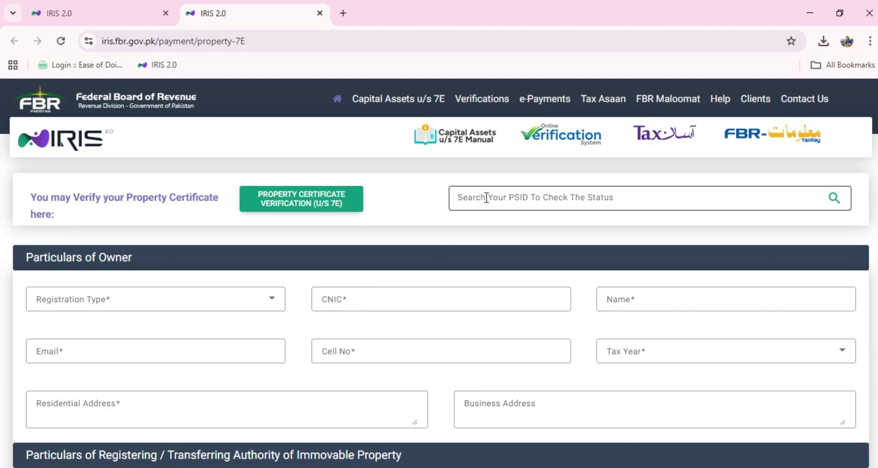
left_click(487, 198)
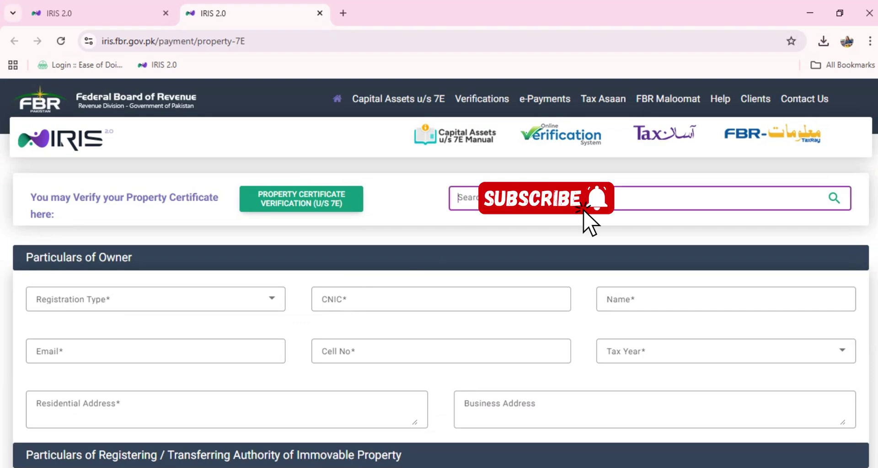
left_click(835, 199)
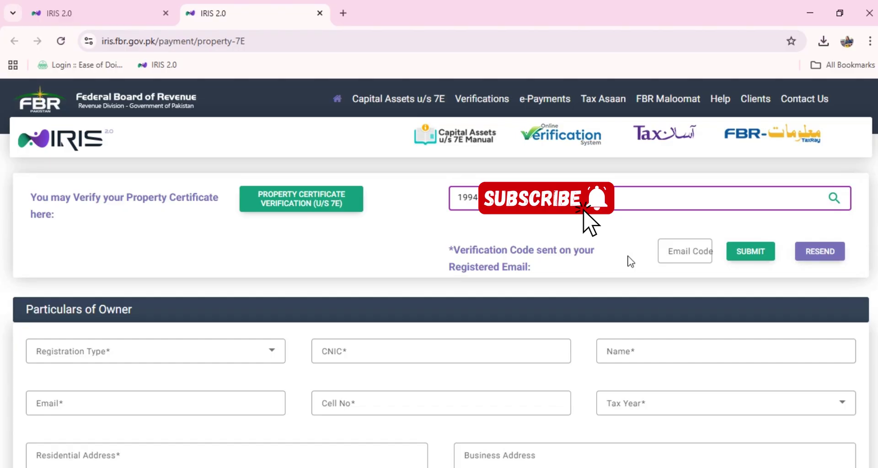
Enter the emailed verification code and submit it
left_click(686, 253)
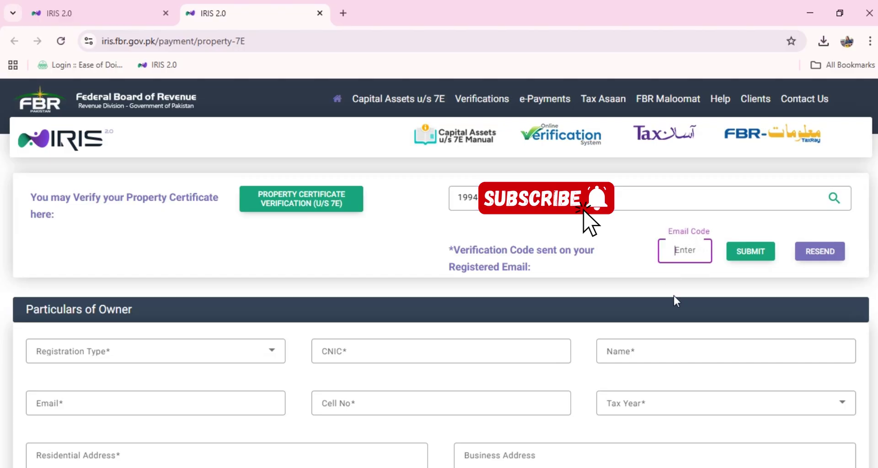
type("••••")
left_click(750, 254)
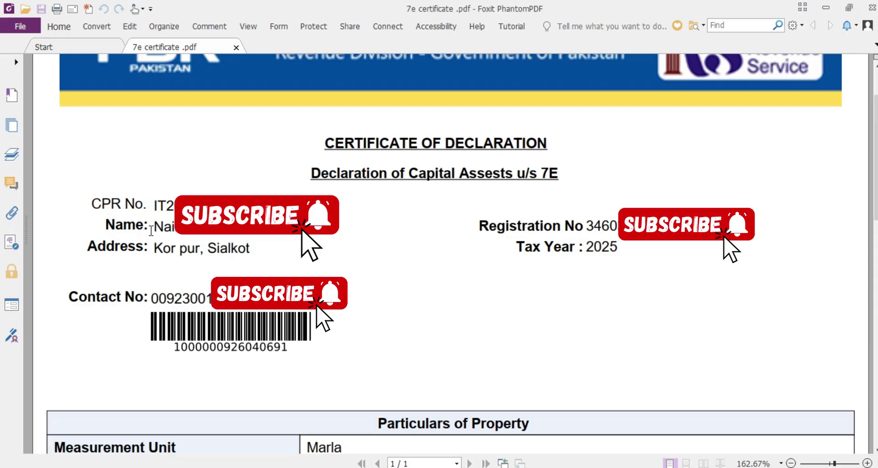
Review the certificate's owner name and address, then scroll to the Particulars of Property table
left_click_drag(151, 231, 227, 252)
left_click(171, 250)
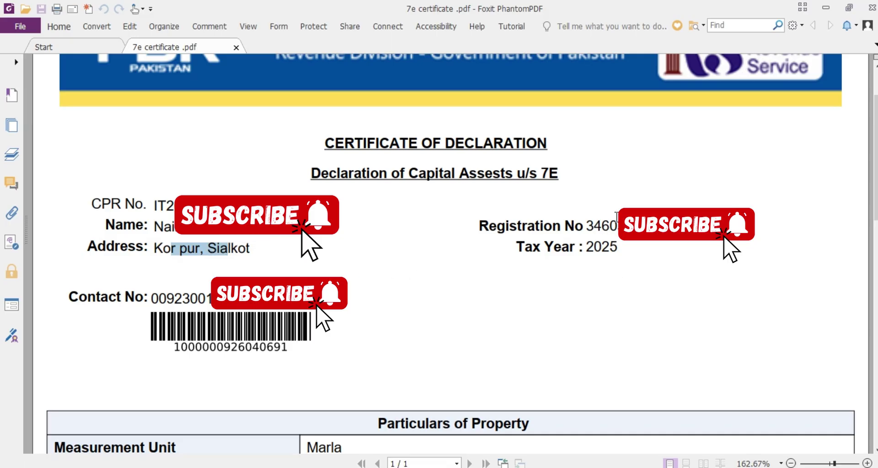
scroll(176, 313, "down", 2)
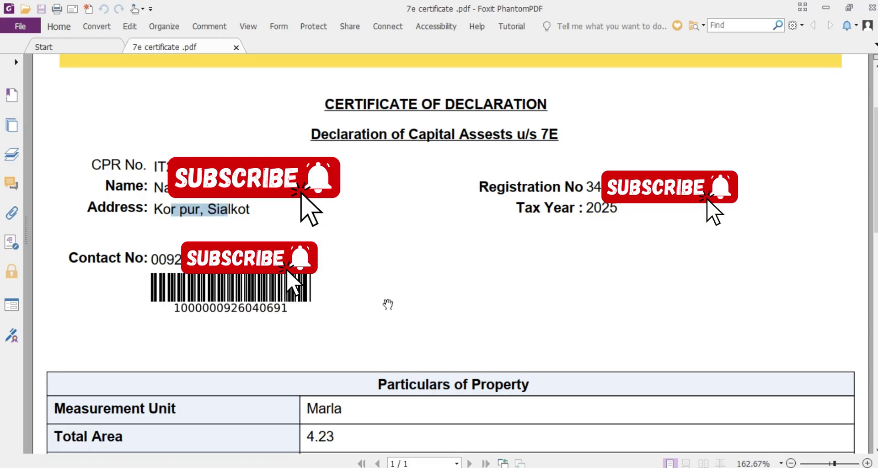
left_click(393, 291)
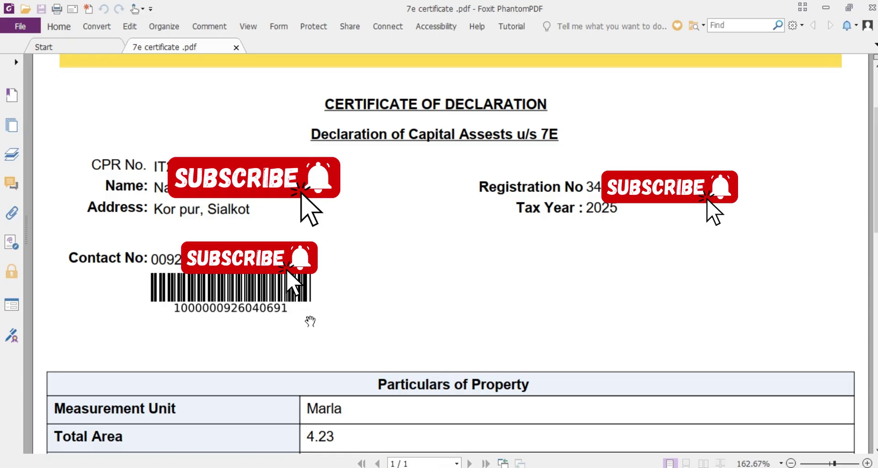